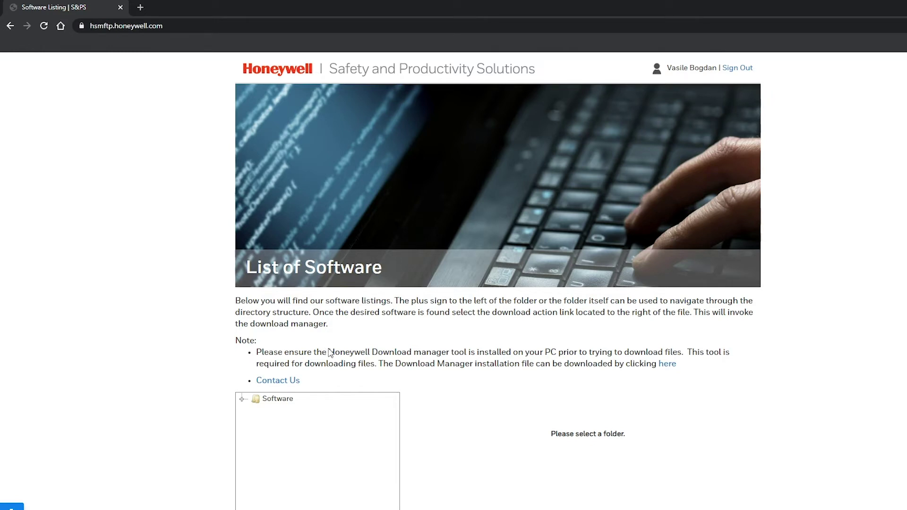
- Download the Download Manager installer from the 'here' link in the note
{"action": "left_click_drag", "start_coordinate": [328, 352], "coordinate": [499, 343]}
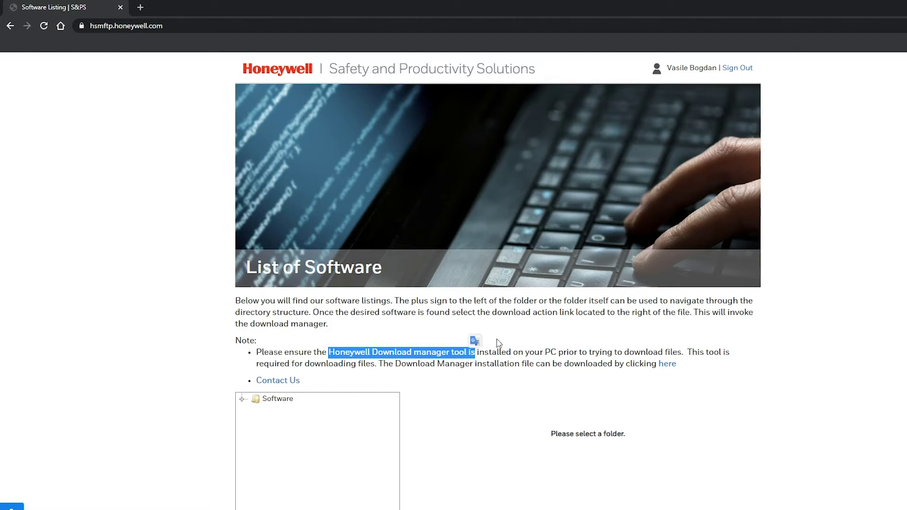
{"action": "left_click", "coordinate": [546, 337]}
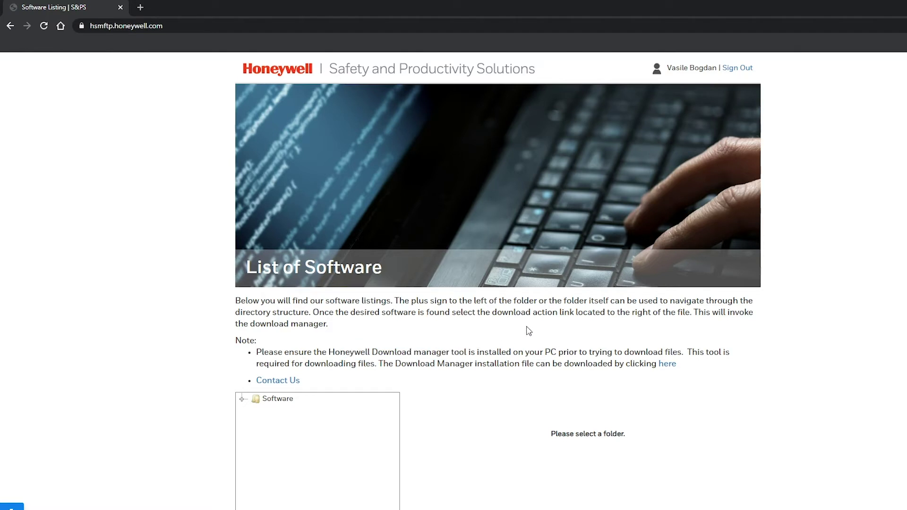
{"action": "left_click", "coordinate": [666, 369]}
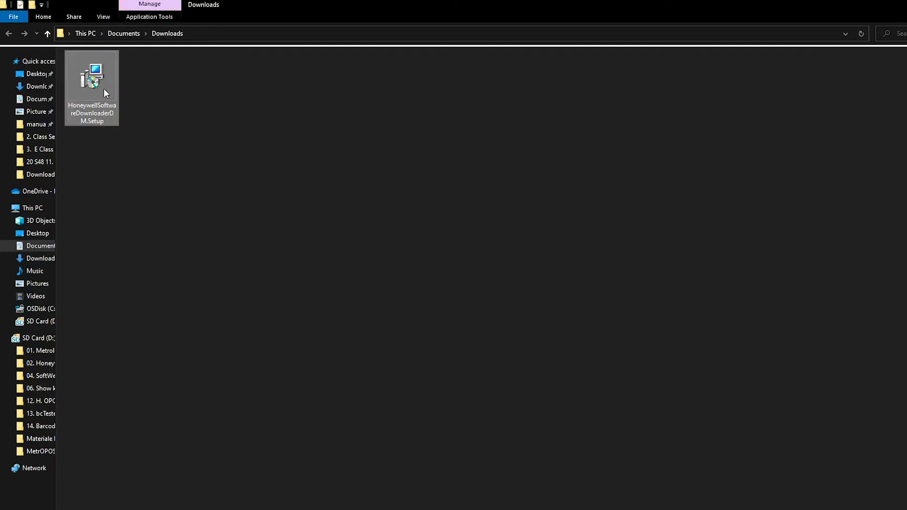
- Run HoneywellSoftwareDownloaderDM.Setup, accept the license and install to the default folder
{"action": "double_click", "coordinate": [105, 92]}
{"action": "left_click", "coordinate": [539, 294]}
{"action": "left_click", "coordinate": [557, 359]}
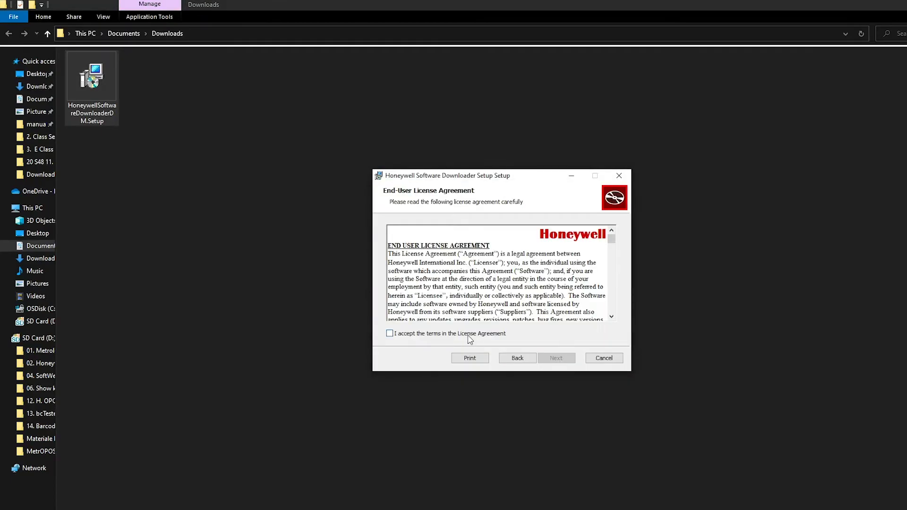
{"action": "left_click", "coordinate": [469, 335]}
{"action": "left_click", "coordinate": [556, 358]}
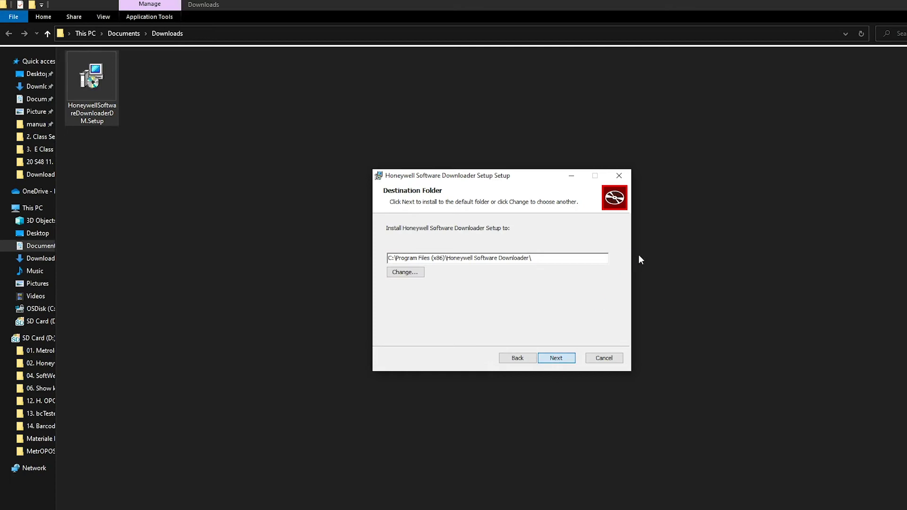
{"action": "left_click", "coordinate": [556, 357]}
{"action": "left_click", "coordinate": [552, 358]}
{"action": "left_click", "coordinate": [550, 357]}
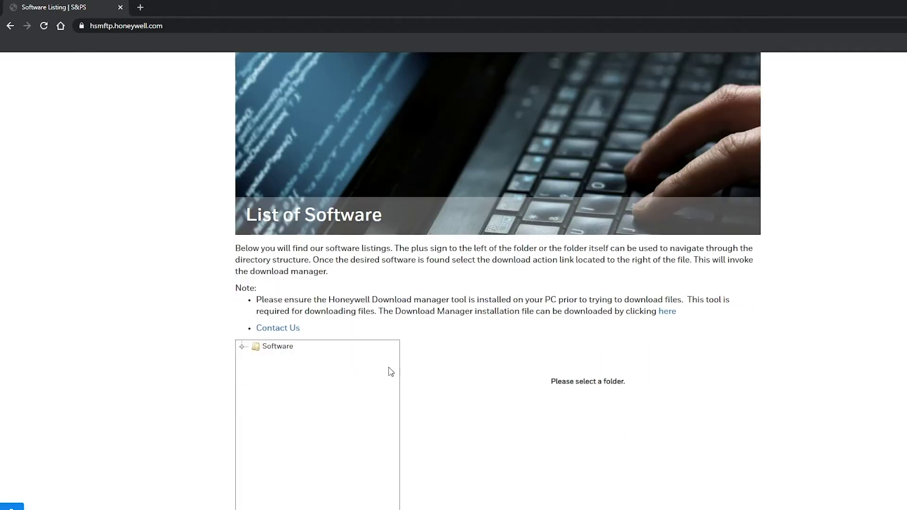
- Browse Software > Printers > Industrial > M-Class Mark II > Current > Firmware > Without MCL Collection Enabler
{"action": "scroll", "coordinate": [389, 371], "scroll_direction": "down", "scroll_amount": 1}
{"action": "left_click", "coordinate": [277, 294]}
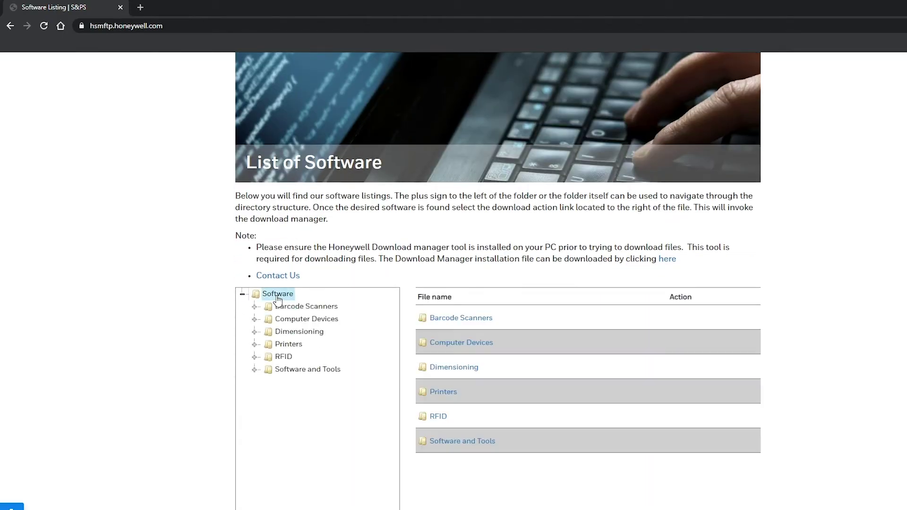
{"action": "left_click", "coordinate": [289, 345]}
{"action": "scroll", "coordinate": [387, 348], "scroll_direction": "down", "scroll_amount": 1}
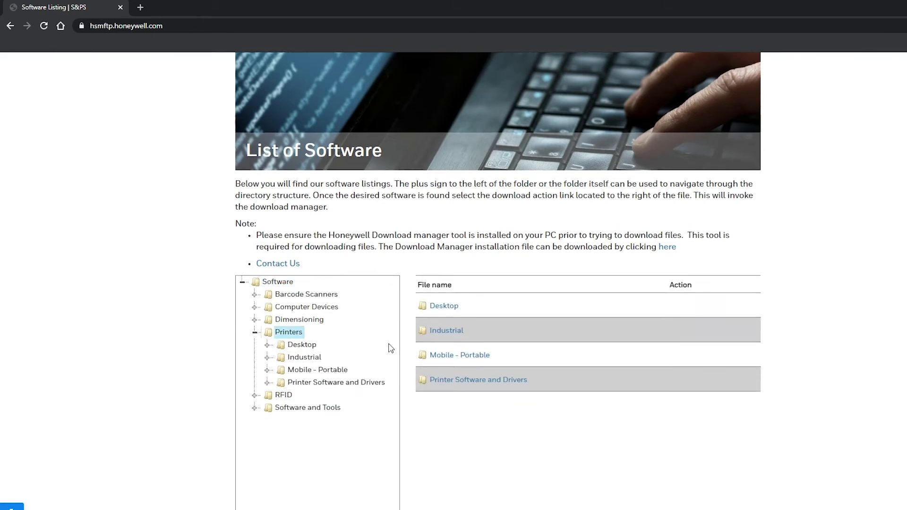
{"action": "left_click", "coordinate": [317, 318]}
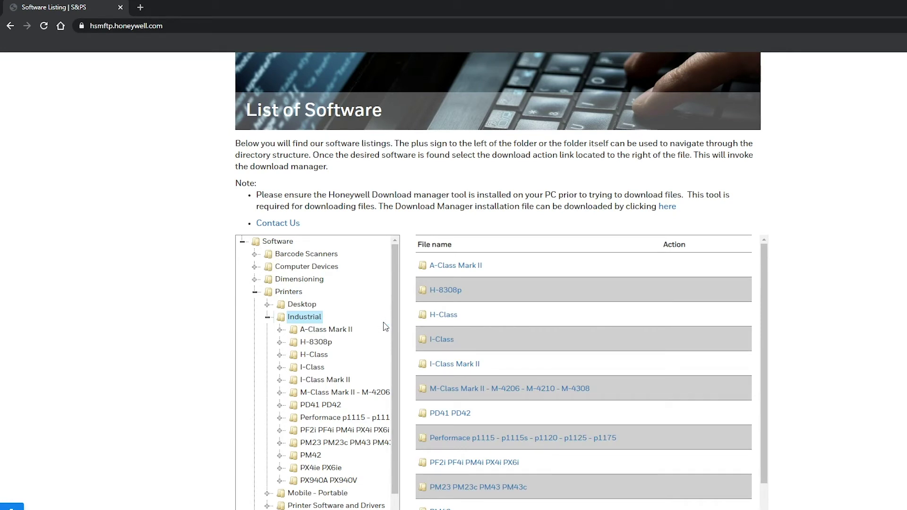
{"action": "left_click", "coordinate": [366, 396]}
{"action": "left_click", "coordinate": [449, 291]}
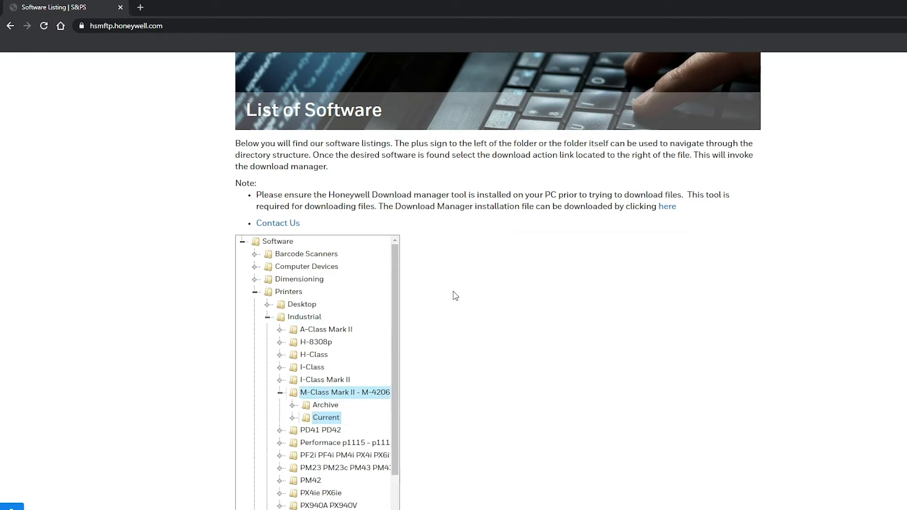
{"action": "left_click", "coordinate": [449, 267]}
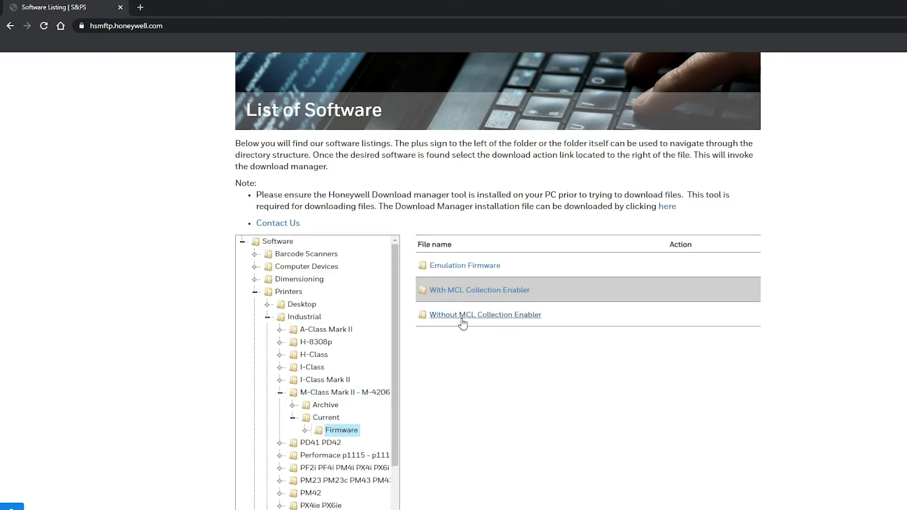
{"action": "left_click", "coordinate": [484, 317]}
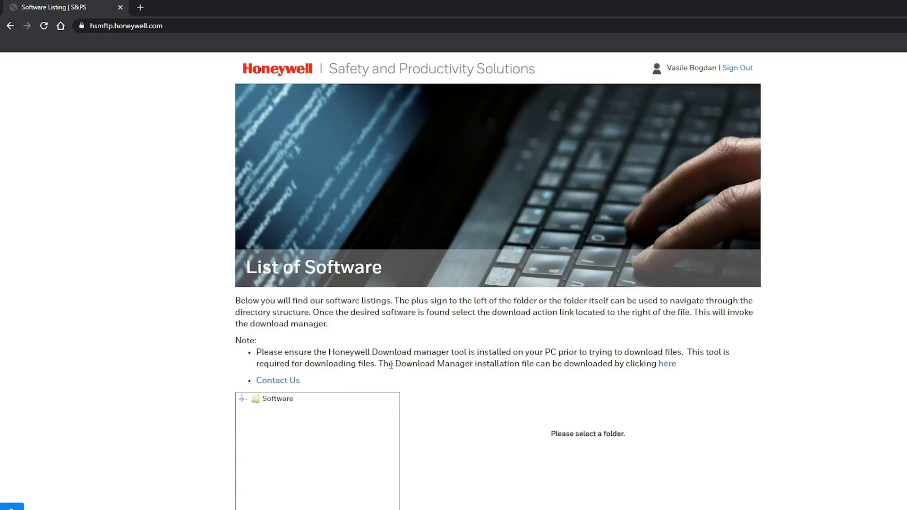
- Browse again through Software > Printers > Industrial > M-Class Mark II > Current > Firmware > Without MCL Collection Enabler
{"action": "scroll", "coordinate": [391, 365], "scroll_direction": "down", "scroll_amount": 2}
{"action": "left_click", "coordinate": [278, 294]}
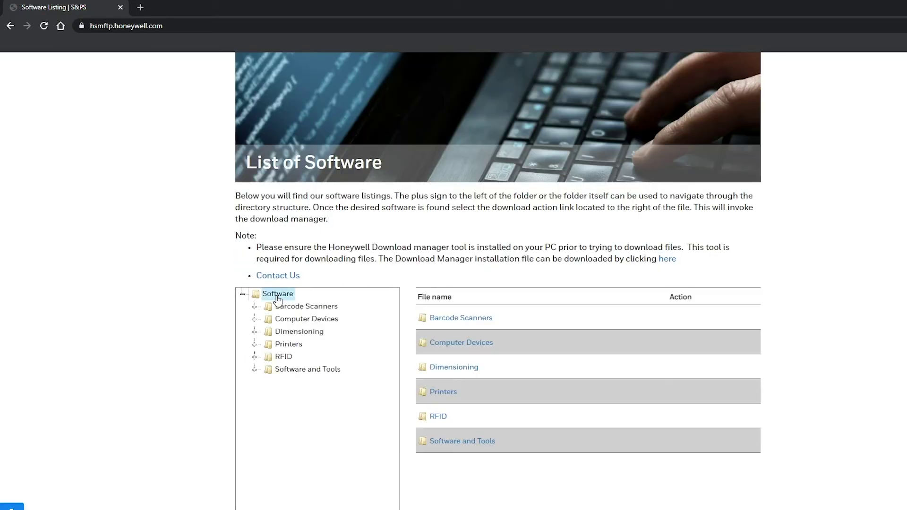
{"action": "left_click", "coordinate": [295, 345]}
{"action": "scroll", "coordinate": [295, 348], "scroll_direction": "down", "scroll_amount": 1}
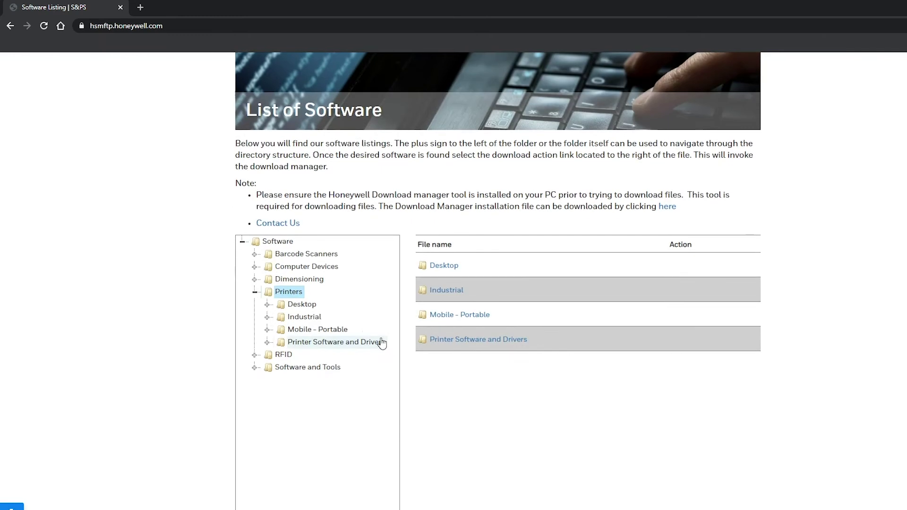
{"action": "left_click", "coordinate": [316, 318]}
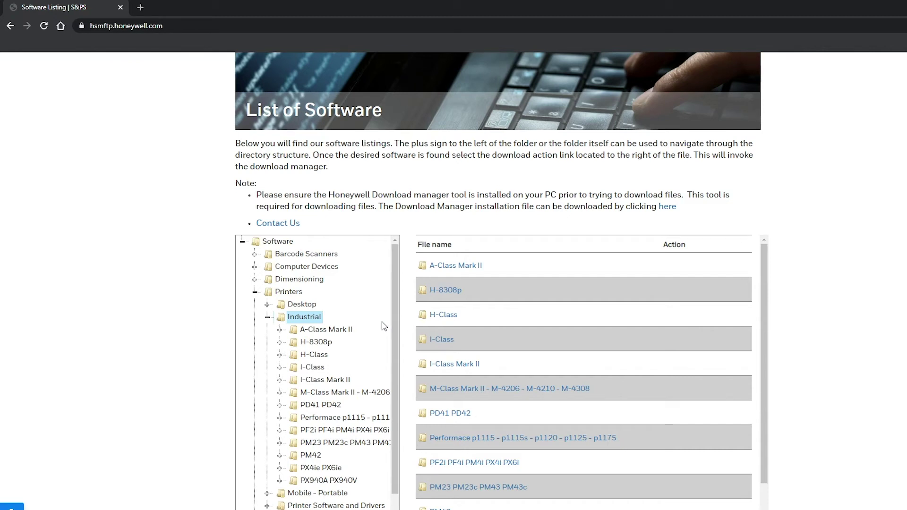
{"action": "left_click", "coordinate": [364, 393]}
{"action": "left_click", "coordinate": [454, 293]}
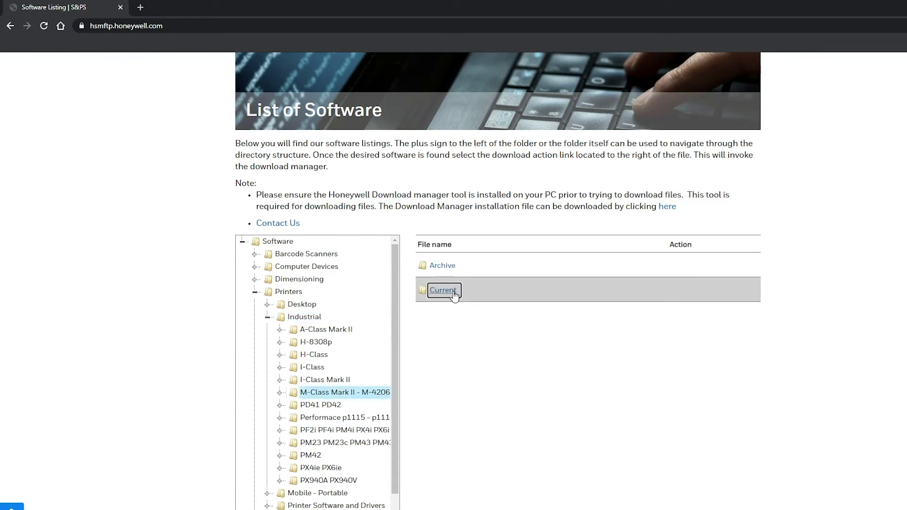
{"action": "left_click", "coordinate": [447, 267]}
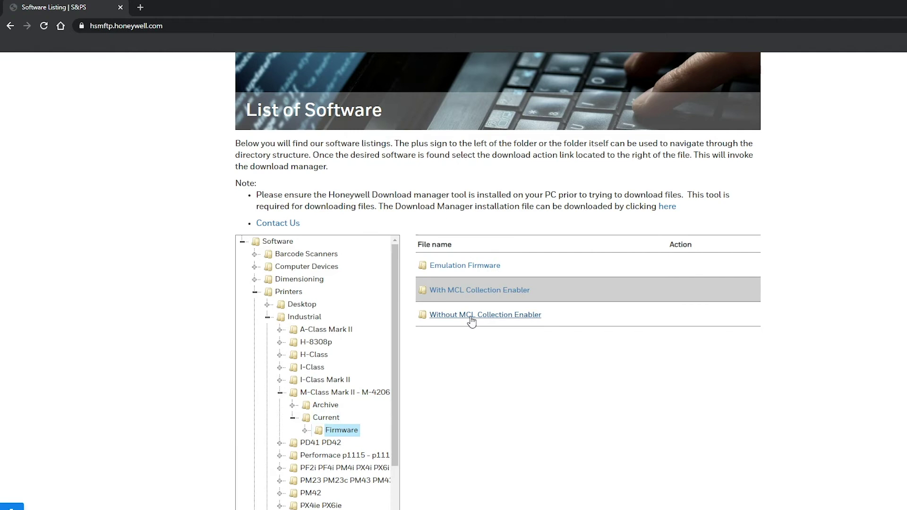
{"action": "left_click", "coordinate": [471, 315]}
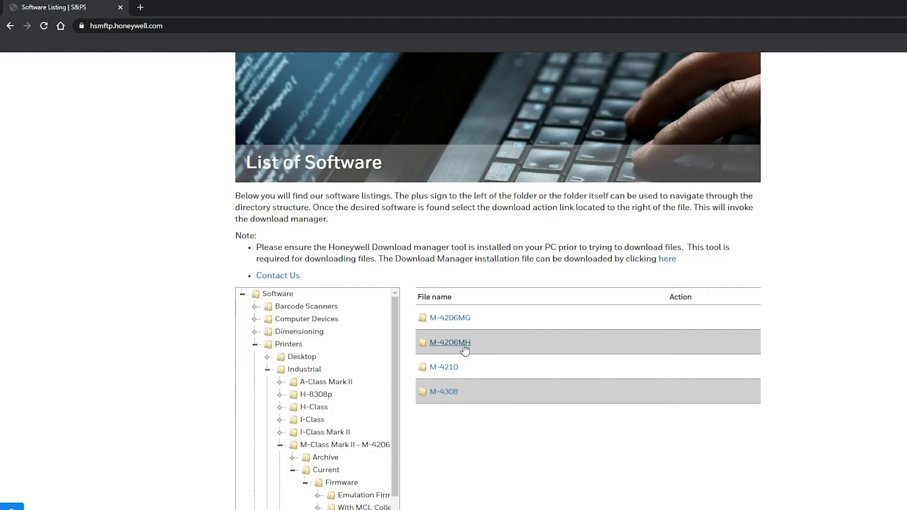
- Open the M-4206MH folder and download 4206MH10_14160.zg through the Download Manager
{"action": "left_click", "coordinate": [466, 351]}
{"action": "left_click", "coordinate": [691, 322]}
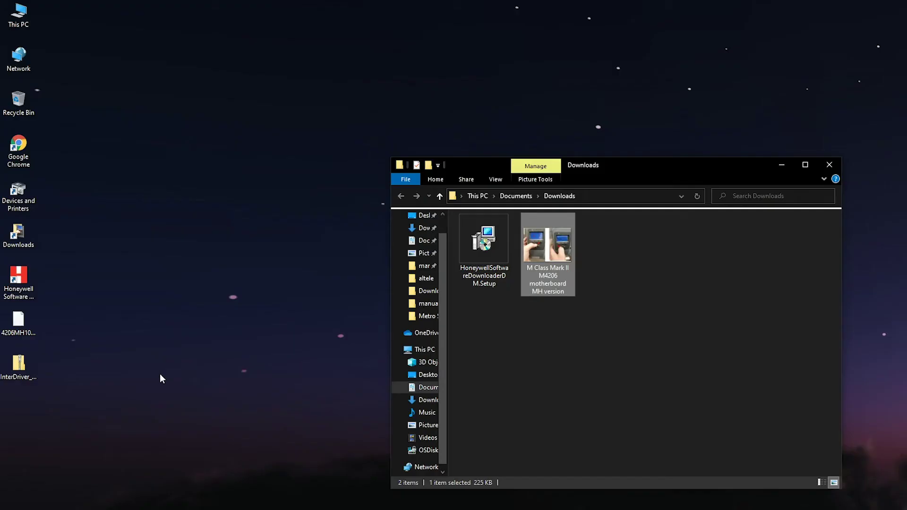
- Extract all of InterDriver_2019.2_M-1_Certified.zip into a folder on the Desktop
{"action": "left_click", "coordinate": [19, 369]}
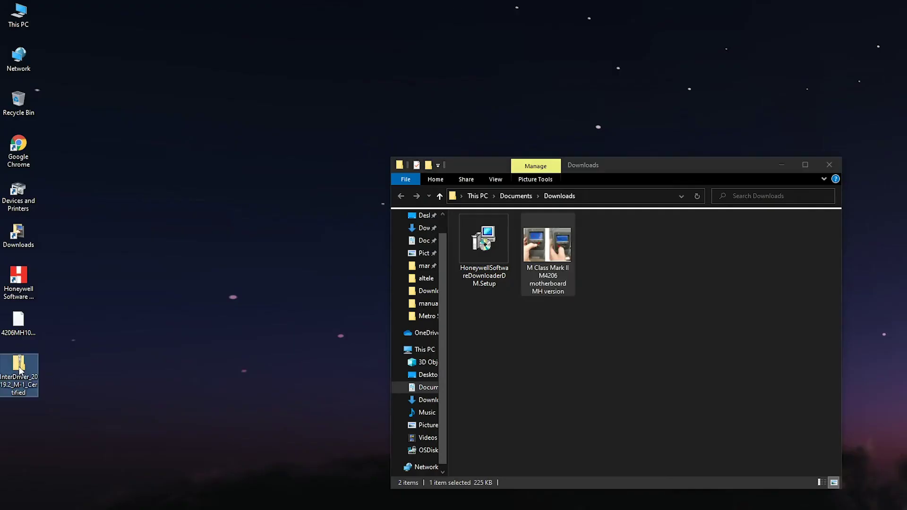
{"action": "right_click", "coordinate": [19, 370]}
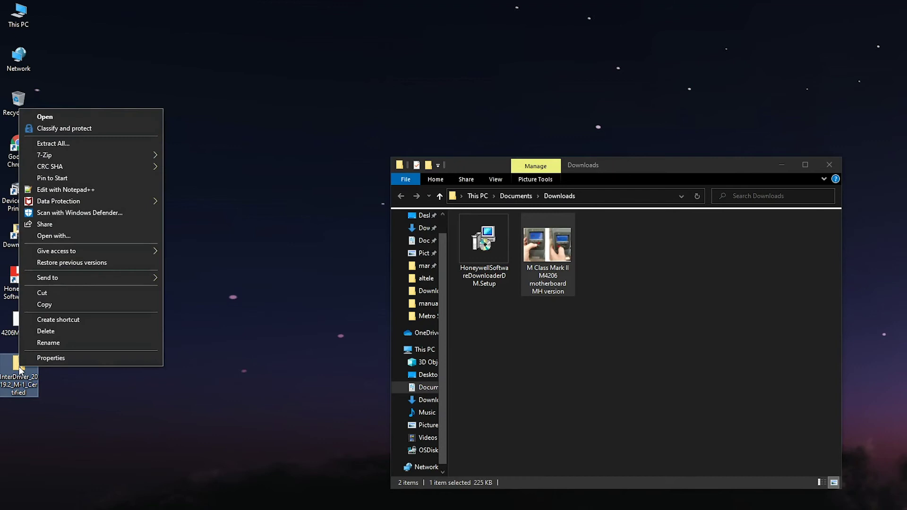
{"action": "left_click", "coordinate": [84, 145]}
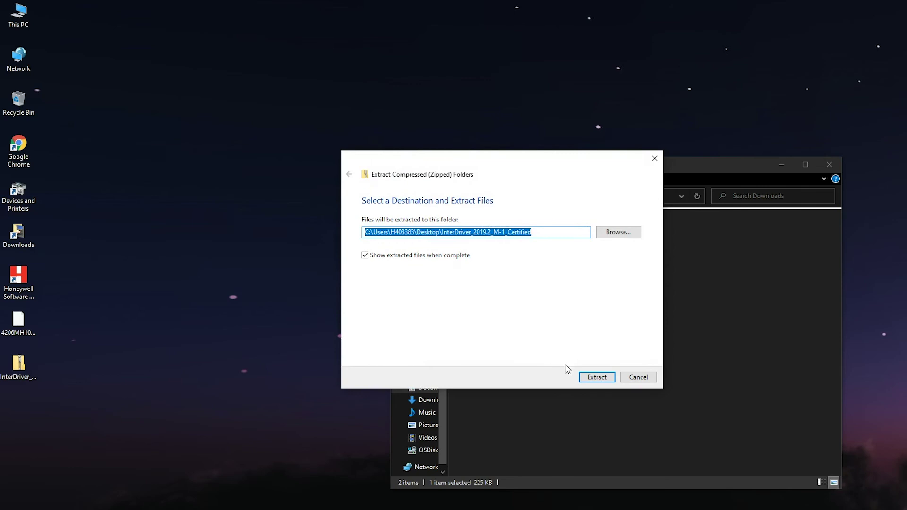
{"action": "left_click", "coordinate": [591, 377]}
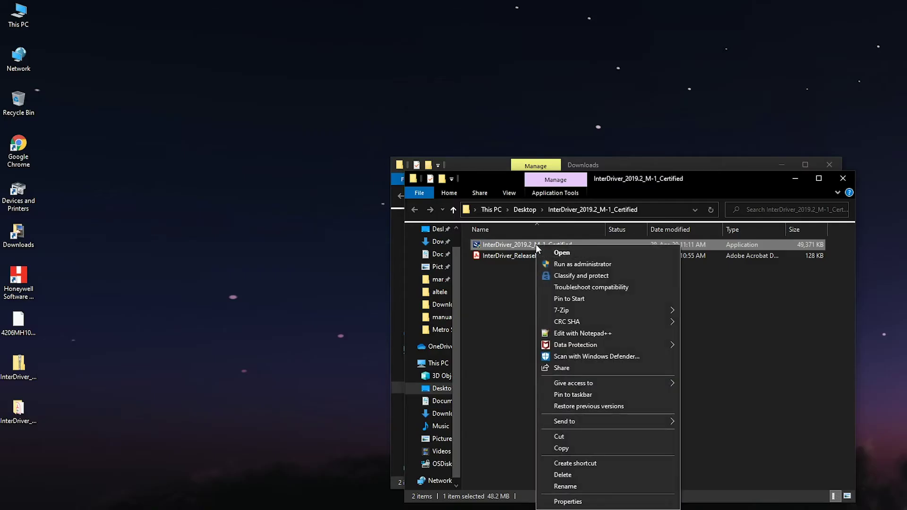
- Run the InterDriver application as administrator
{"action": "left_click", "coordinate": [575, 265]}
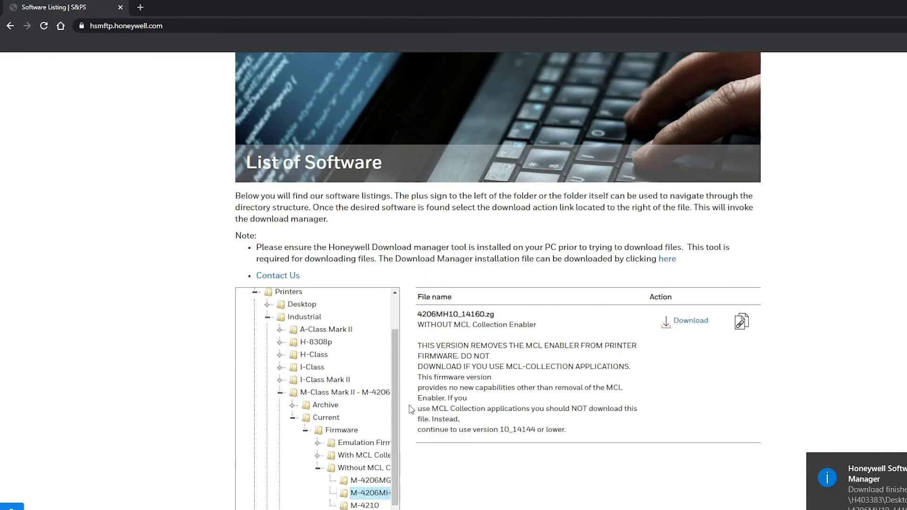
- Browse Printer Software and Drivers > Printer Drivers > Current to view InterDriver_2019.2_M-1_Certified.zip
{"action": "scroll", "coordinate": [410, 401], "scroll_direction": "down", "scroll_amount": 2}
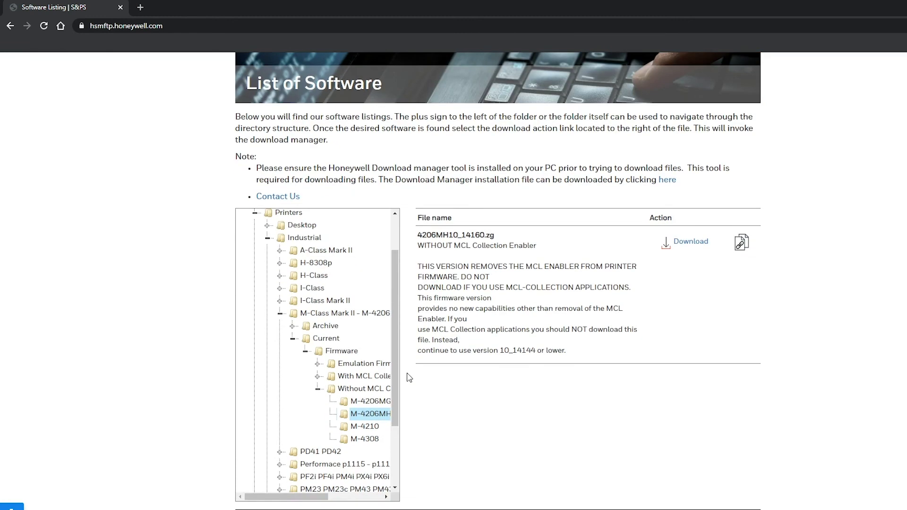
{"action": "scroll", "coordinate": [395, 366], "scroll_direction": "down", "scroll_amount": 3}
{"action": "left_click", "coordinate": [336, 461]}
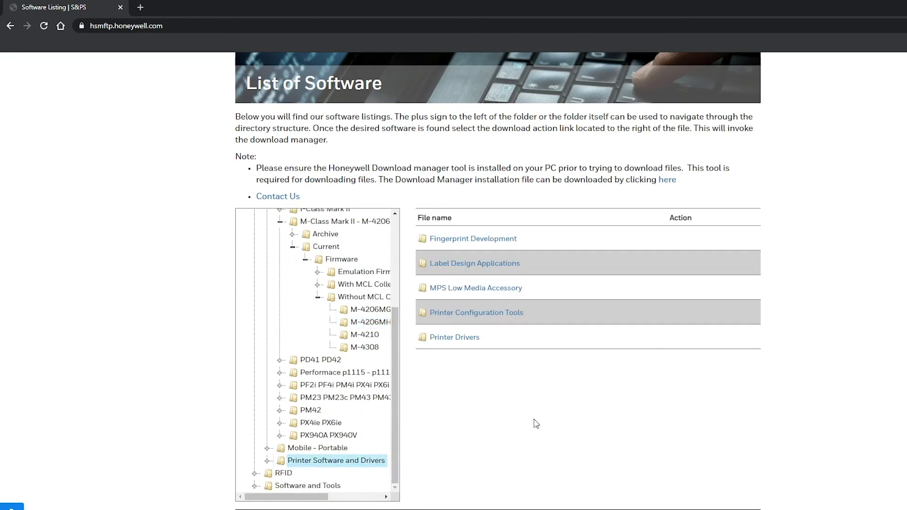
{"action": "left_click", "coordinate": [457, 337]}
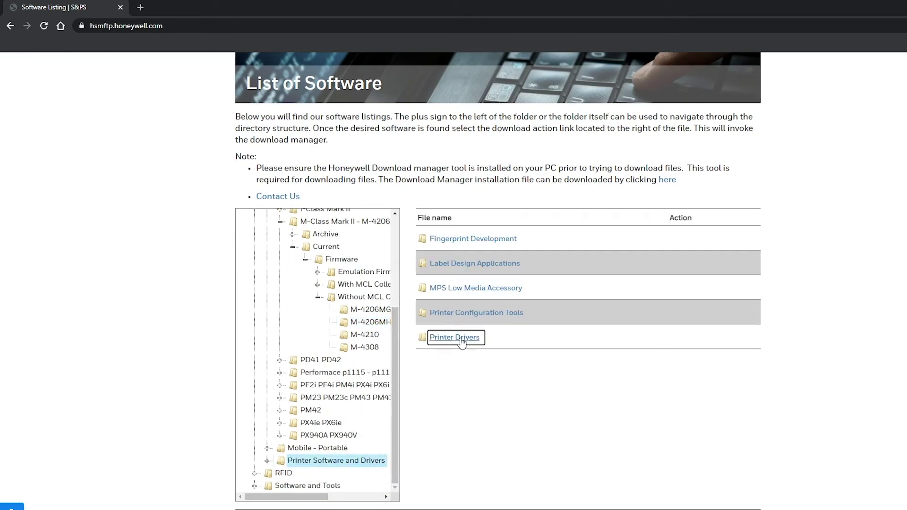
{"action": "left_click", "coordinate": [453, 268]}
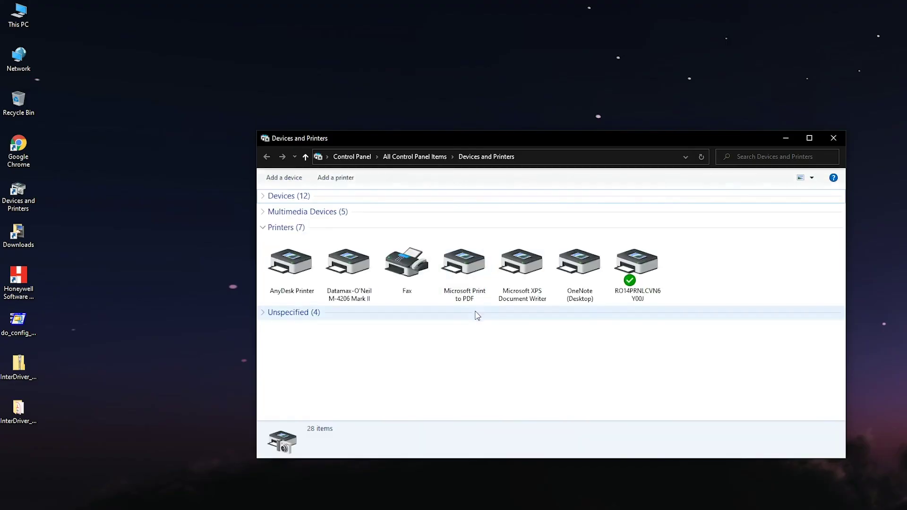
- In the M-4206 Mark II printer properties' Advanced tab, select Print directly to the printer
{"action": "left_click", "coordinate": [356, 279]}
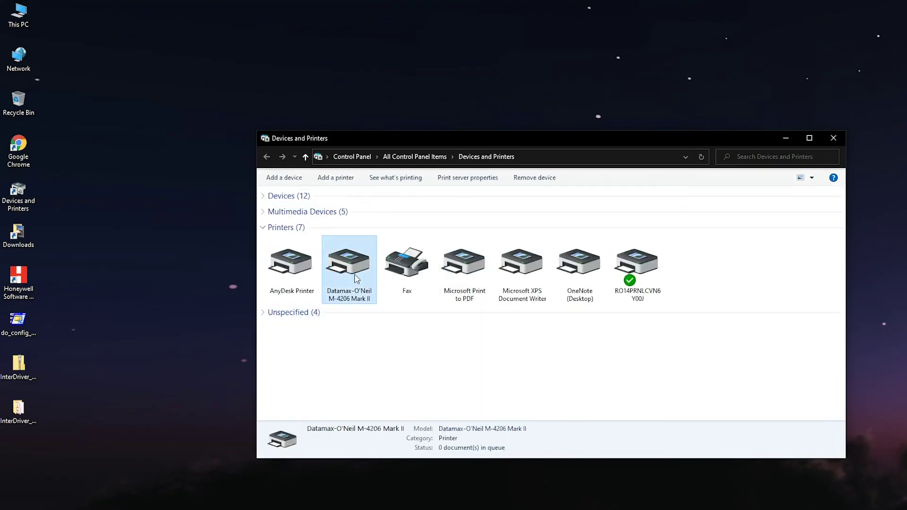
{"action": "right_click", "coordinate": [355, 279]}
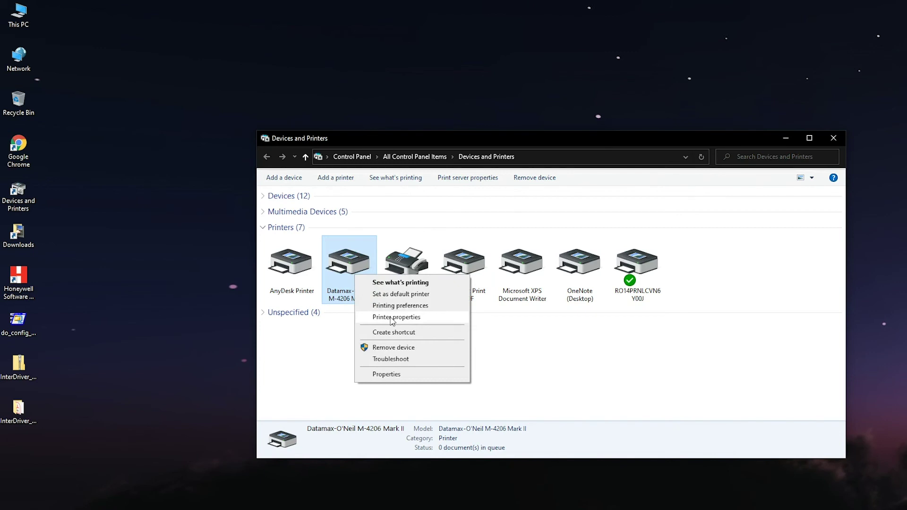
{"action": "left_click", "coordinate": [391, 318]}
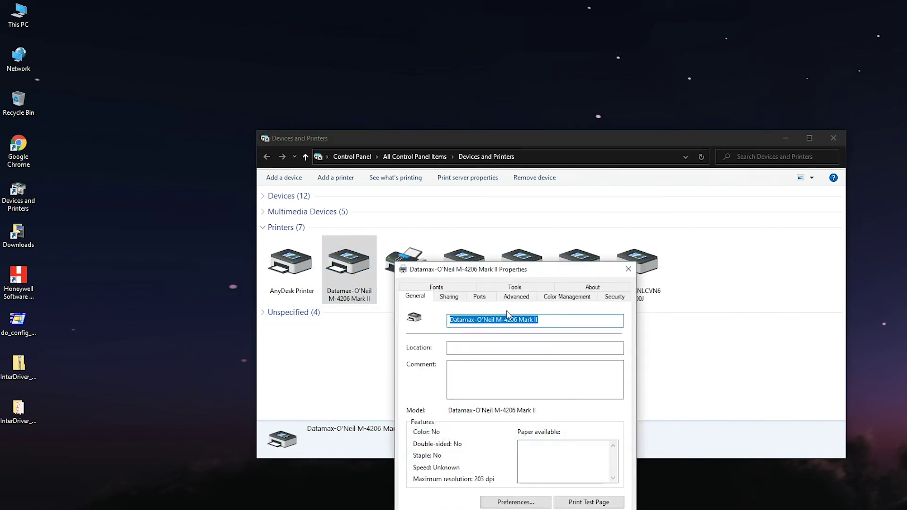
{"action": "left_click", "coordinate": [517, 296]}
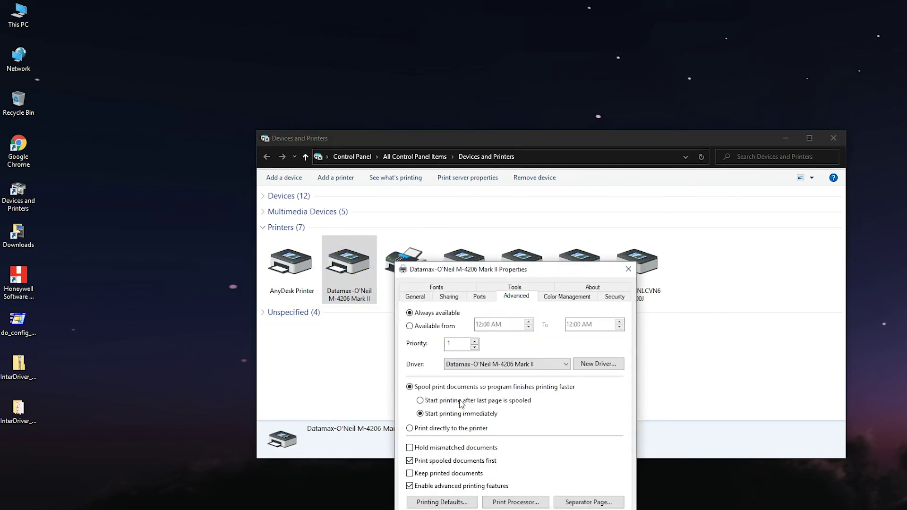
{"action": "left_click", "coordinate": [457, 429]}
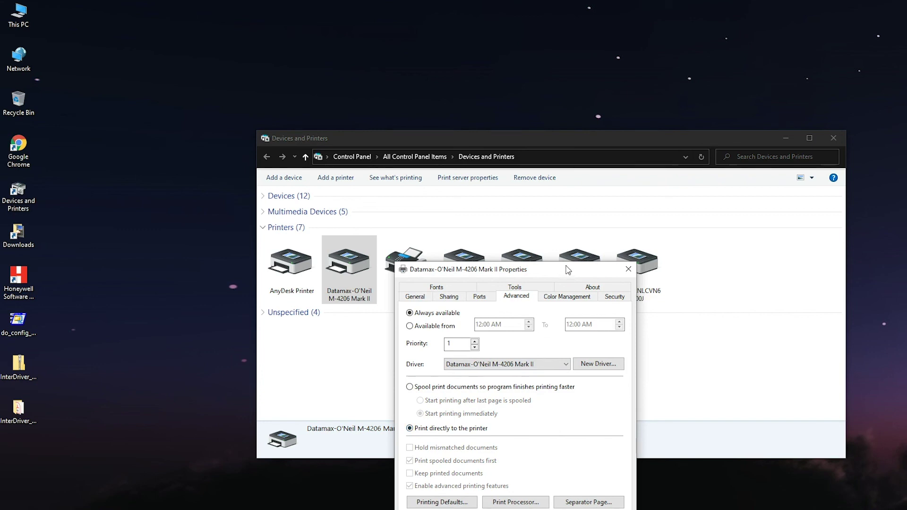
{"action": "left_click_drag", "start_coordinate": [569, 270], "coordinate": [579, 222]}
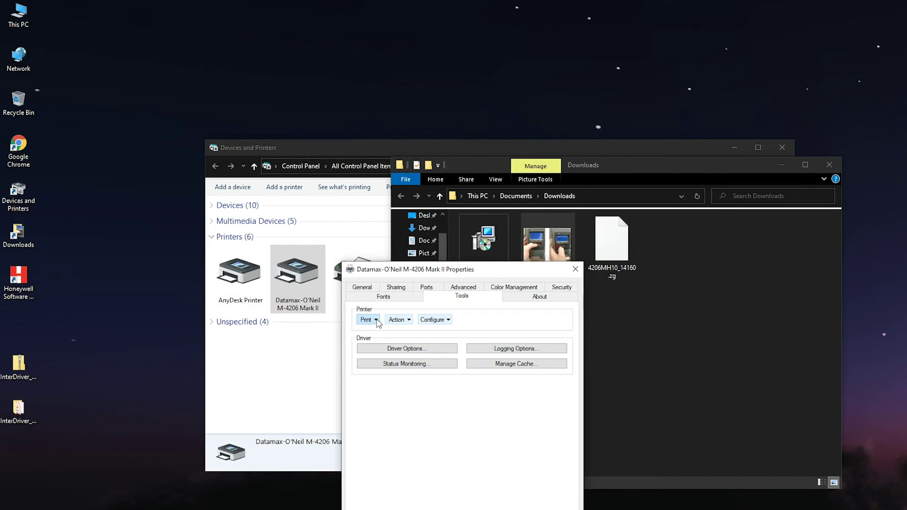
- Print a blank page from the Tools tab, then show the Action dropdown
{"action": "left_click", "coordinate": [376, 321]}
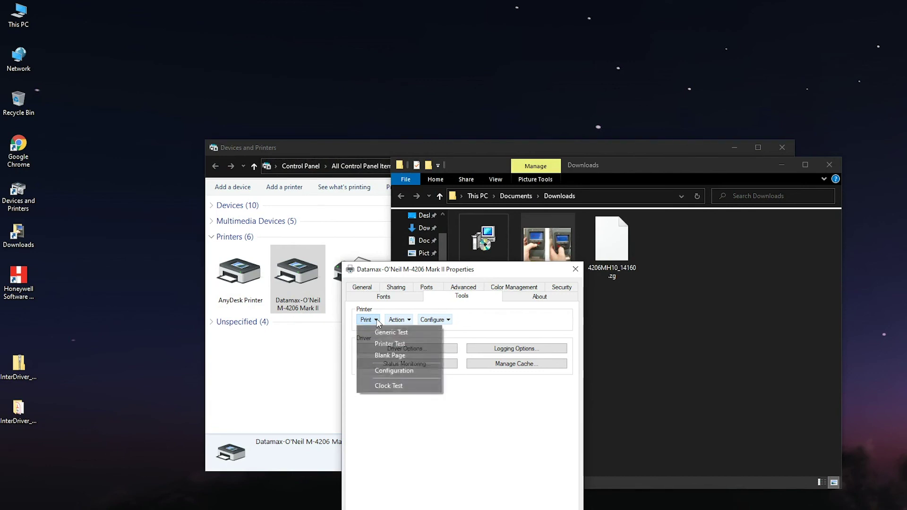
{"action": "left_click", "coordinate": [398, 357]}
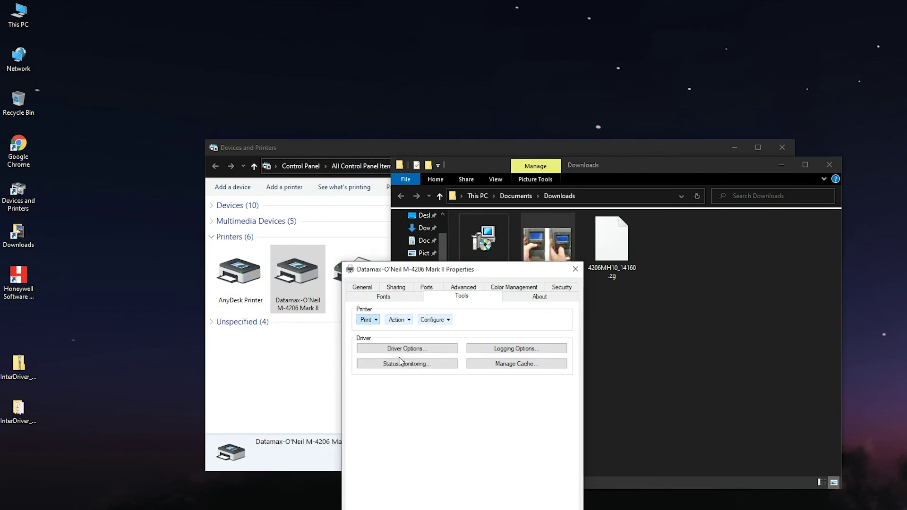
{"action": "left_click", "coordinate": [403, 325]}
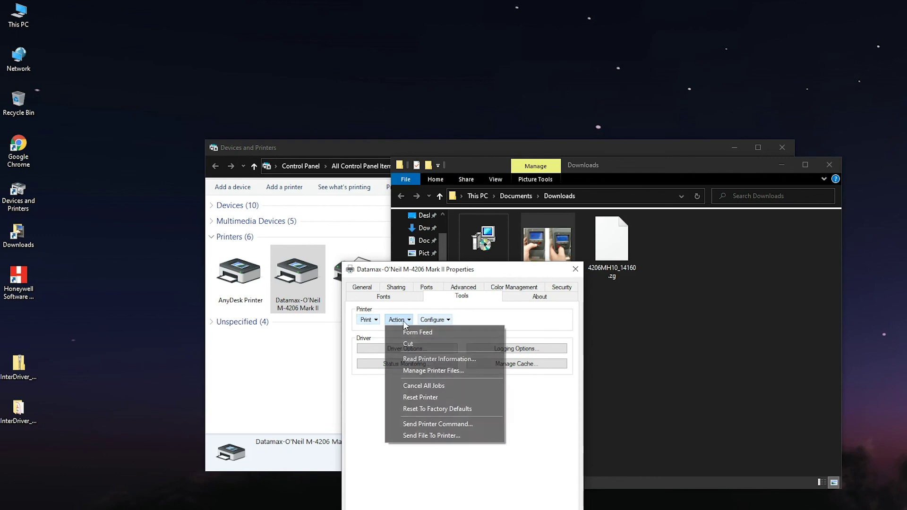
- Choose Send File To Printer and select 4206MH10_14160.zg from Downloads
{"action": "left_click", "coordinate": [419, 435]}
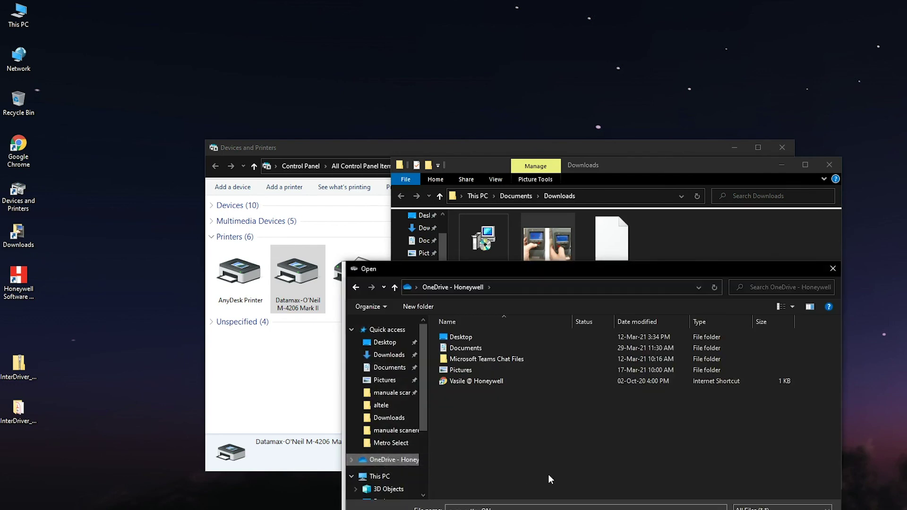
{"action": "left_click", "coordinate": [389, 355]}
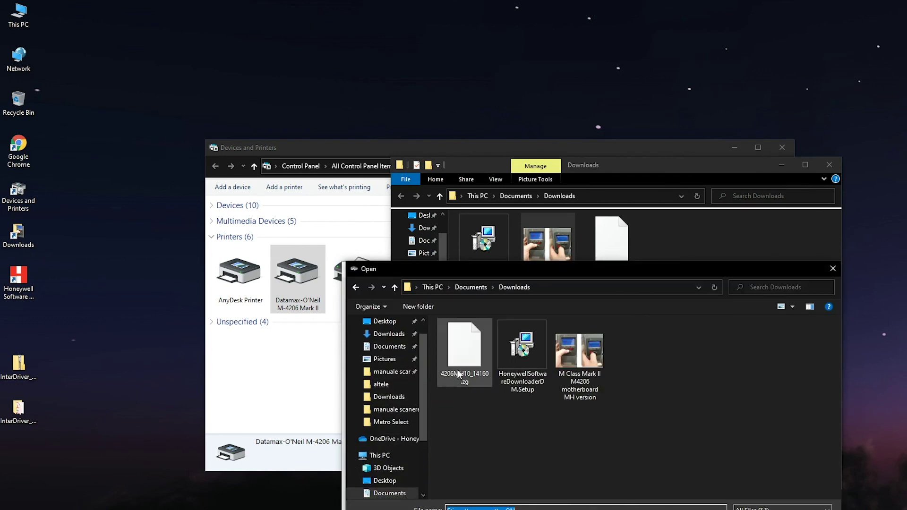
{"action": "left_click", "coordinate": [462, 363]}
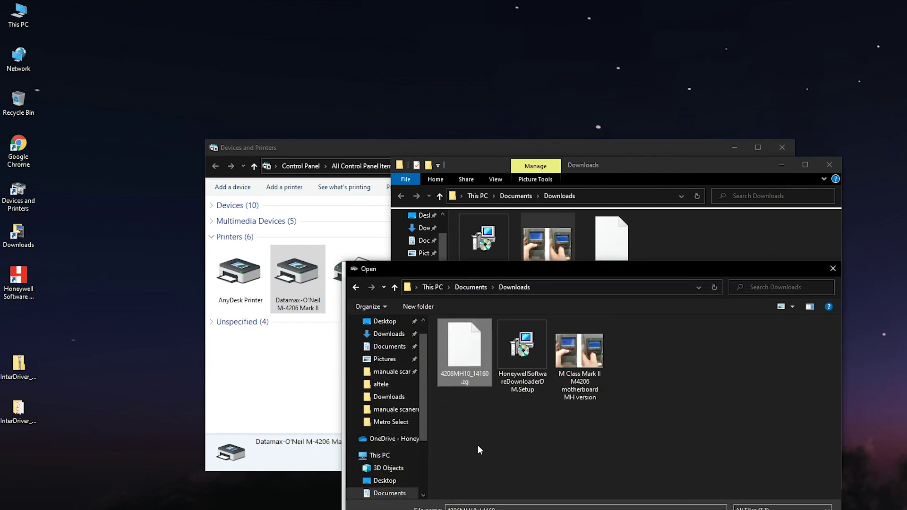